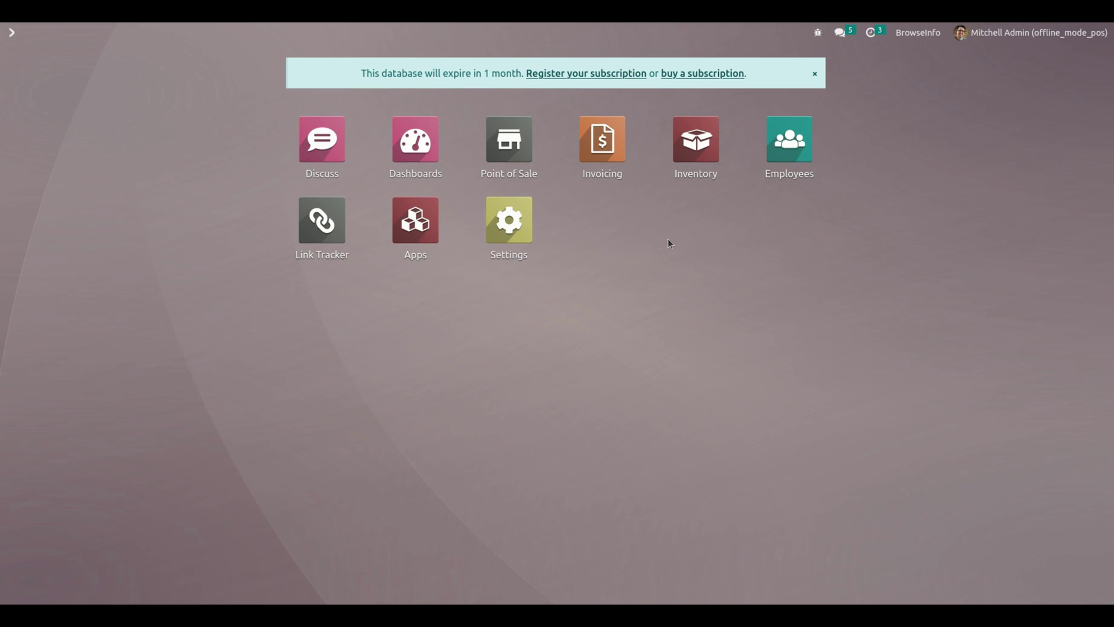
# Step: Inspect the Wallet bank journal (WAL, 100205 Wallet) in Invoicing journals, then go back to the Journals list
pyautogui.click(603, 150)
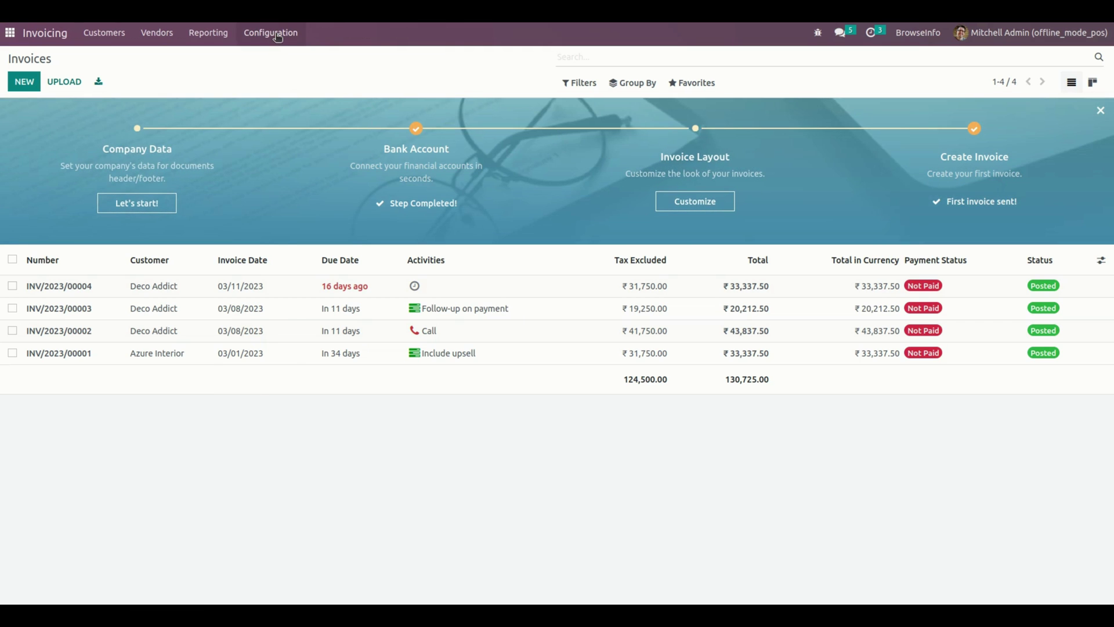
pyautogui.click(277, 36)
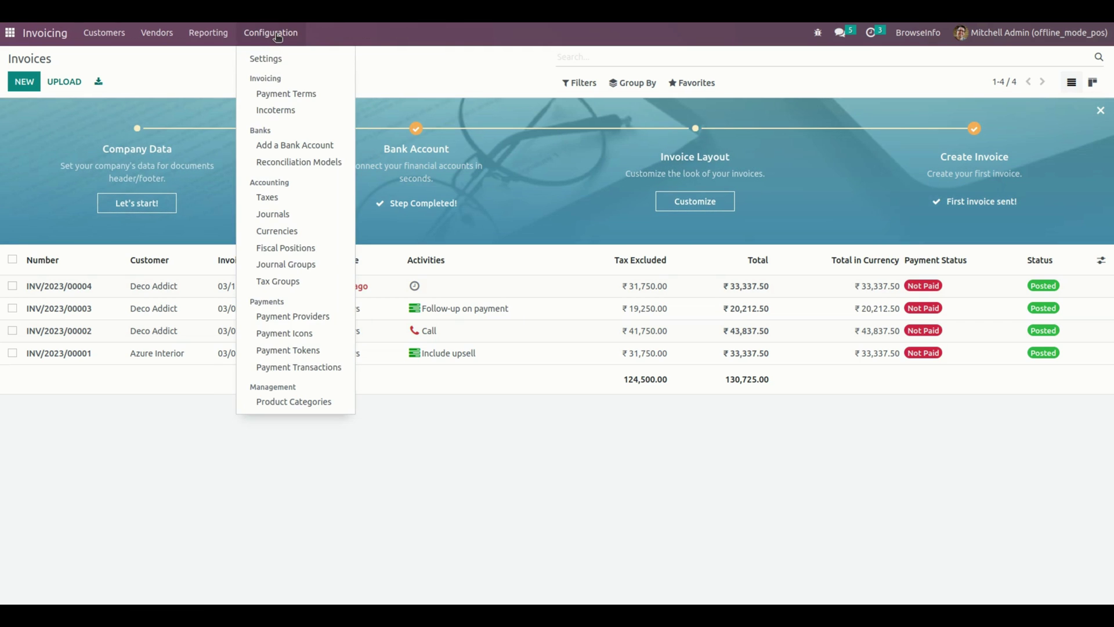
pyautogui.click(276, 216)
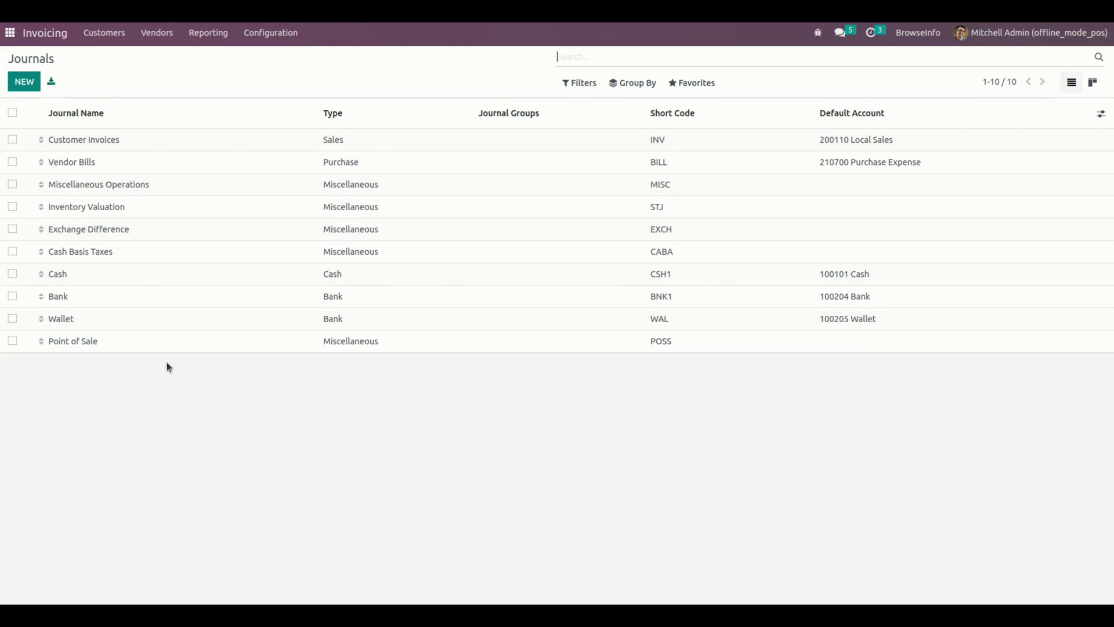
pyautogui.click(138, 329)
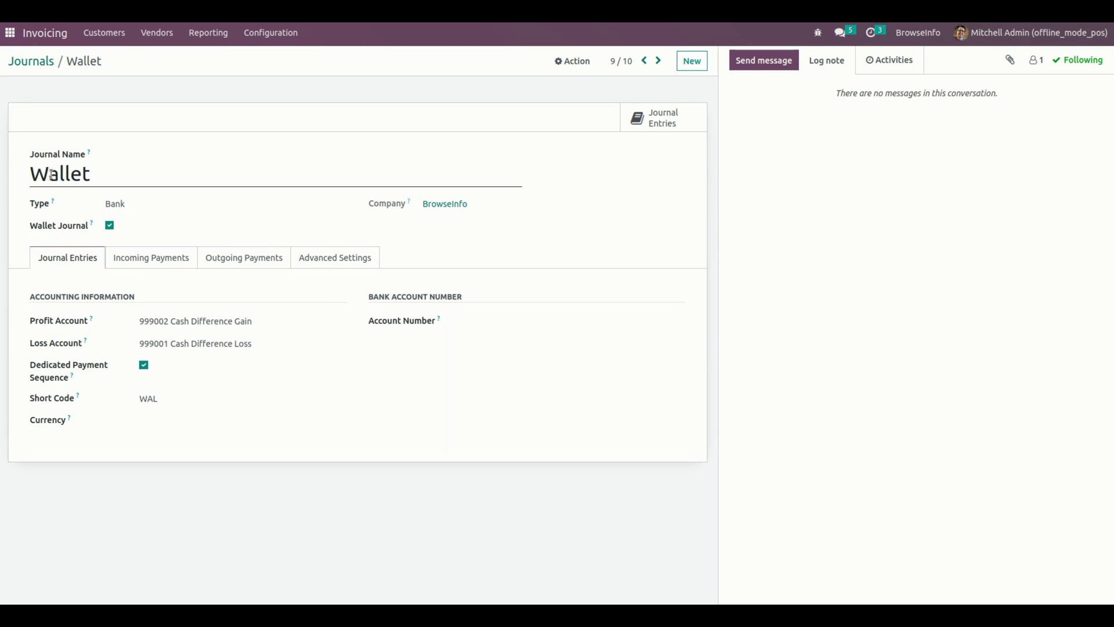
pyautogui.moveTo(28, 174); pyautogui.dragTo(100, 175)
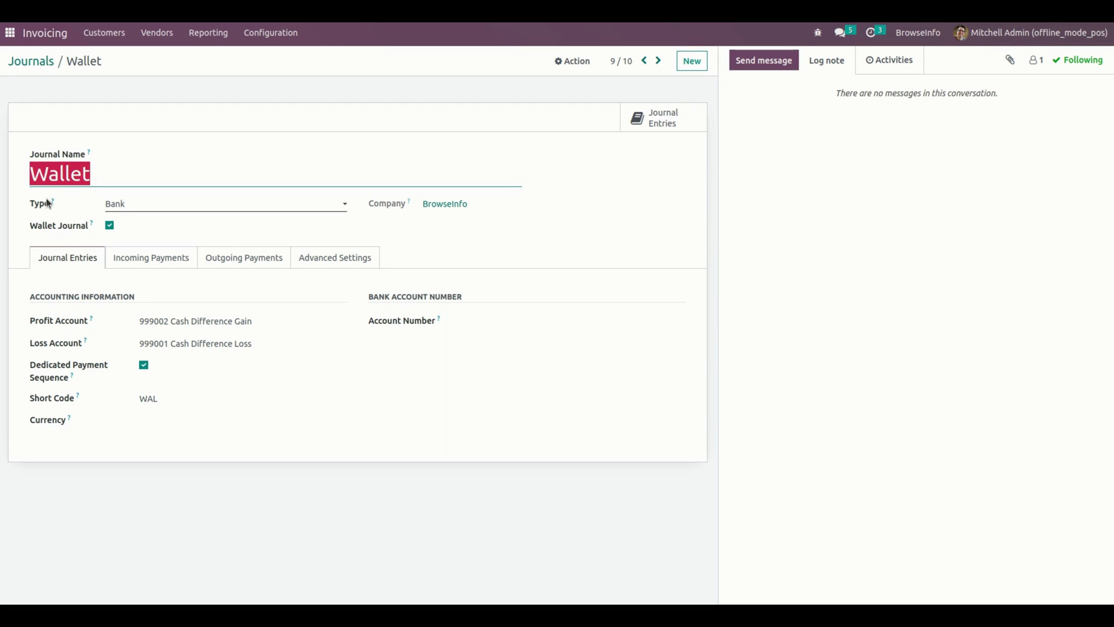
pyautogui.click(21, 238)
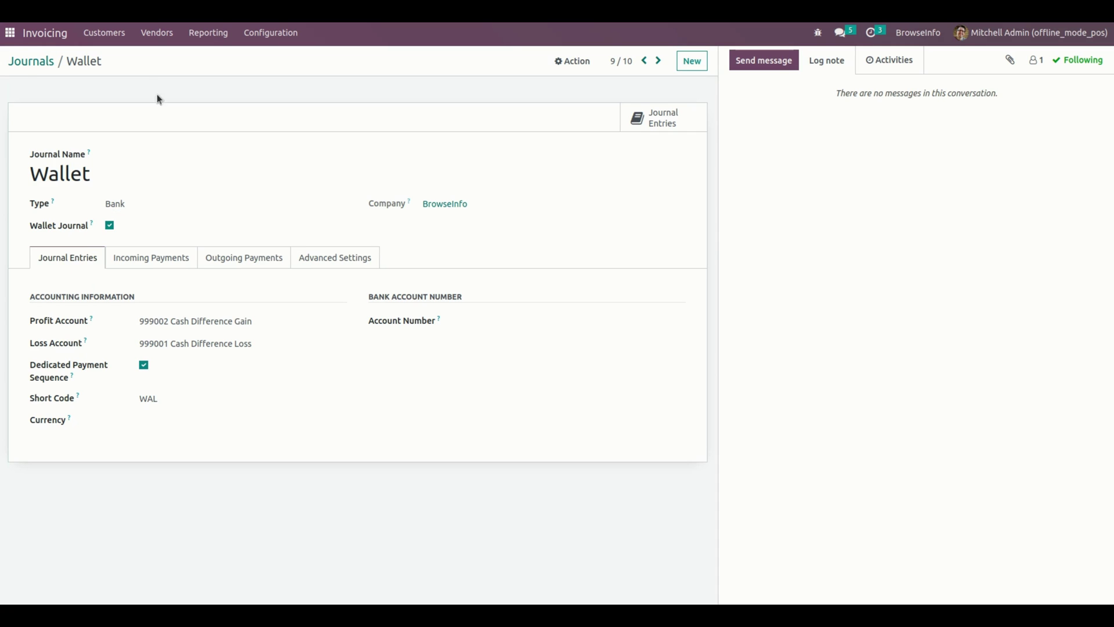
pyautogui.click(28, 62)
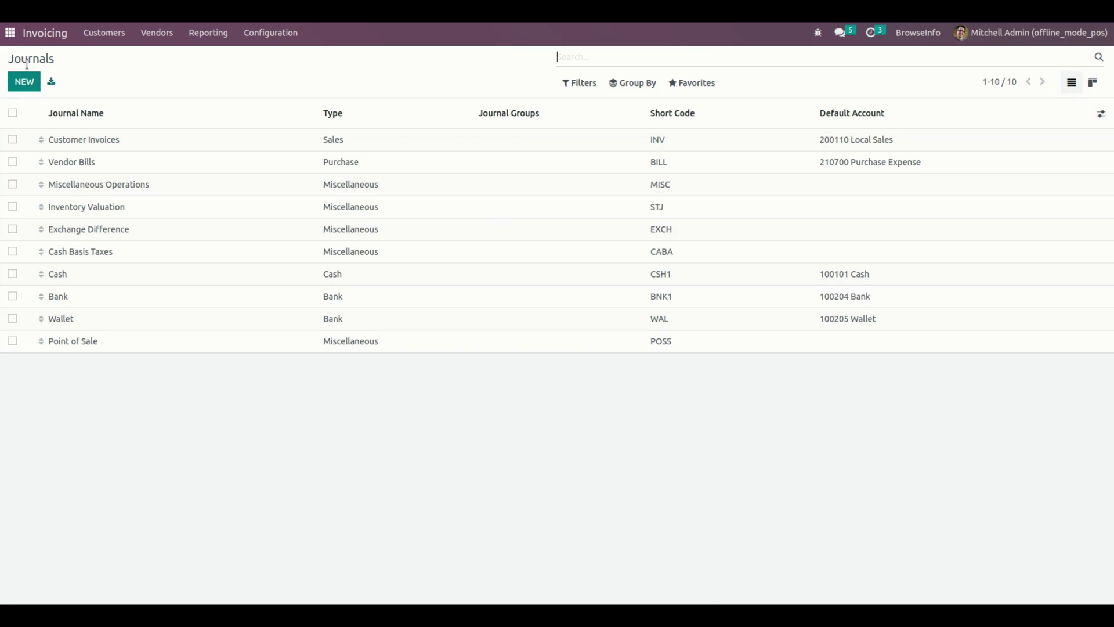
# Step: Open the Point of Sale Wallet payment method and confirm it uses the Wallet journal
pyautogui.click(10, 33)
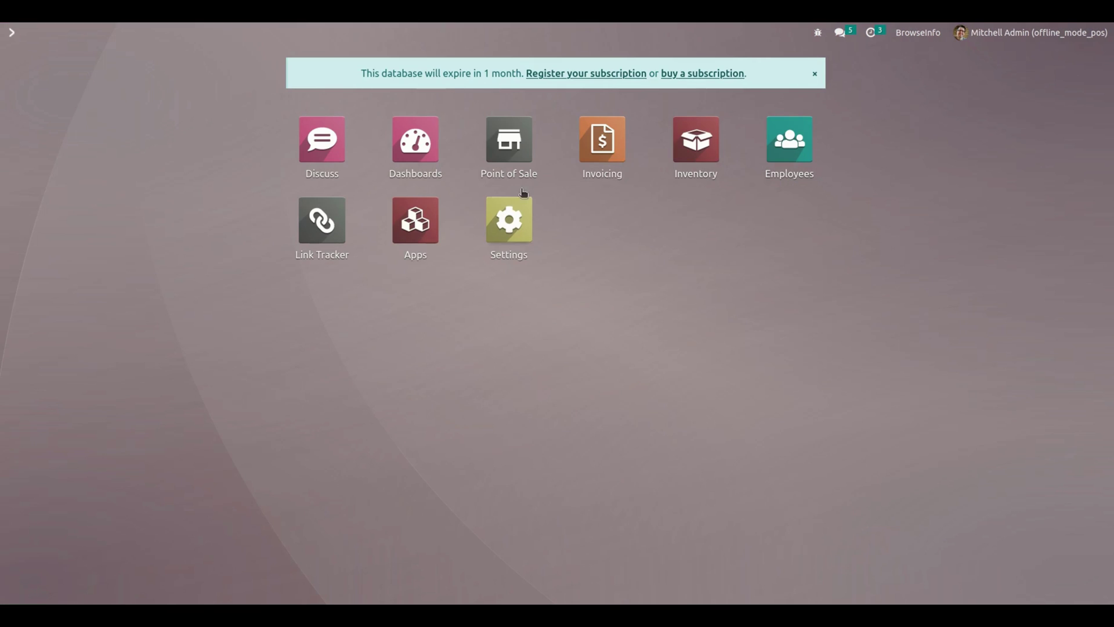
pyautogui.click(503, 150)
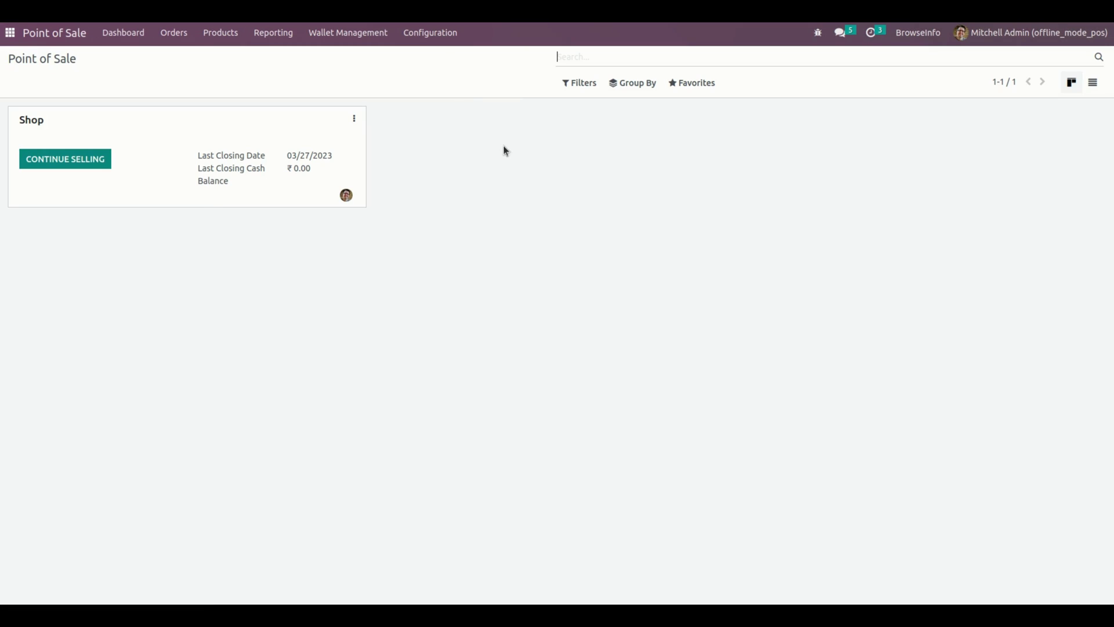
pyautogui.click(432, 39)
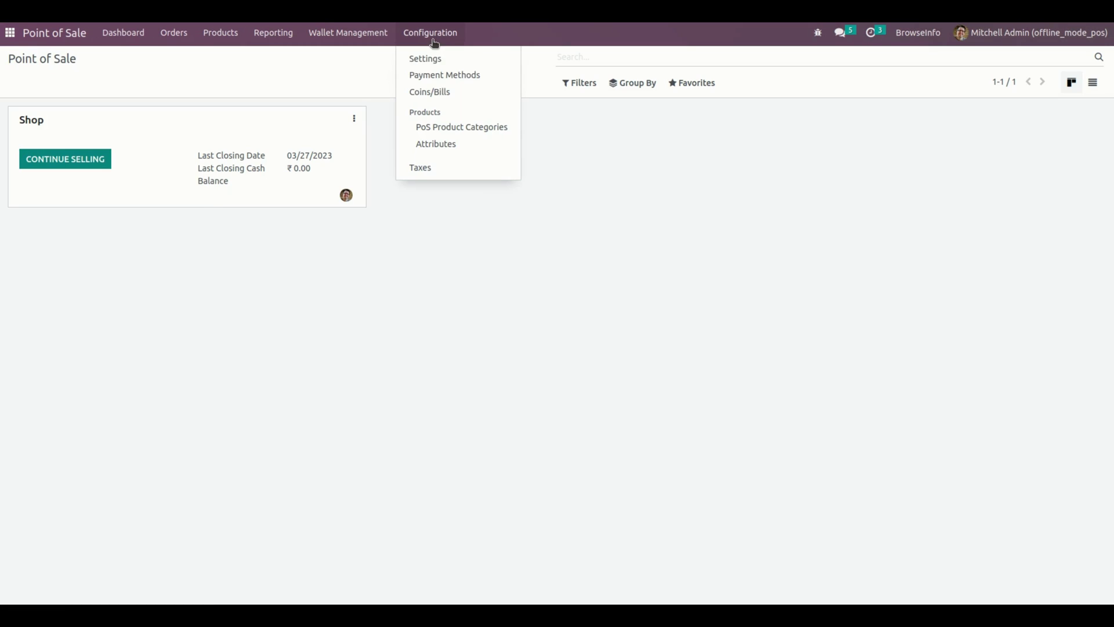
pyautogui.click(449, 75)
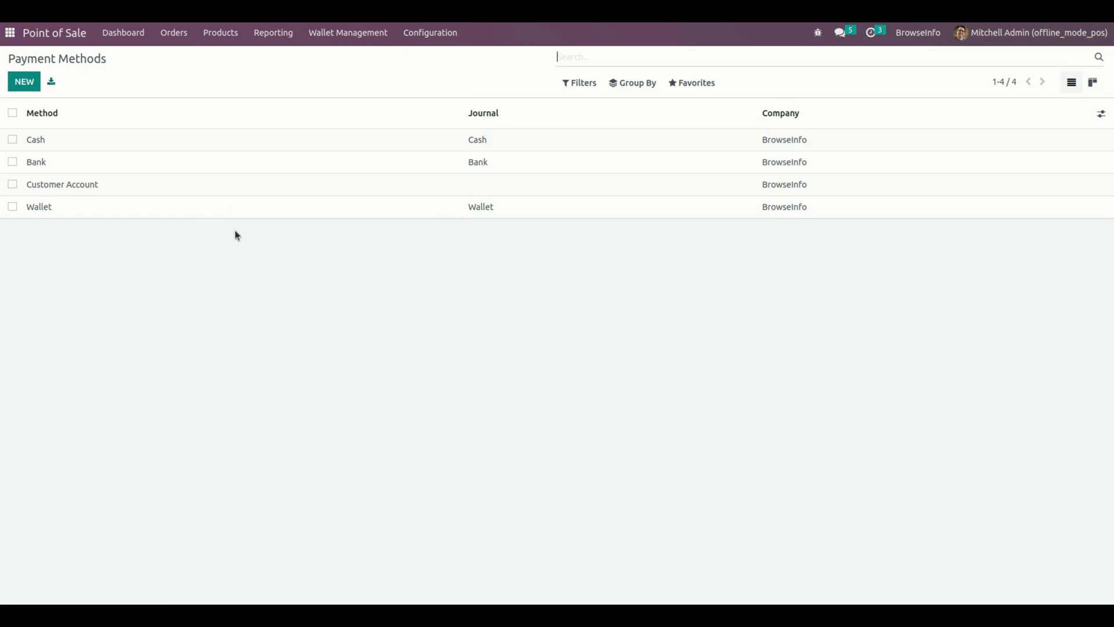
pyautogui.click(228, 207)
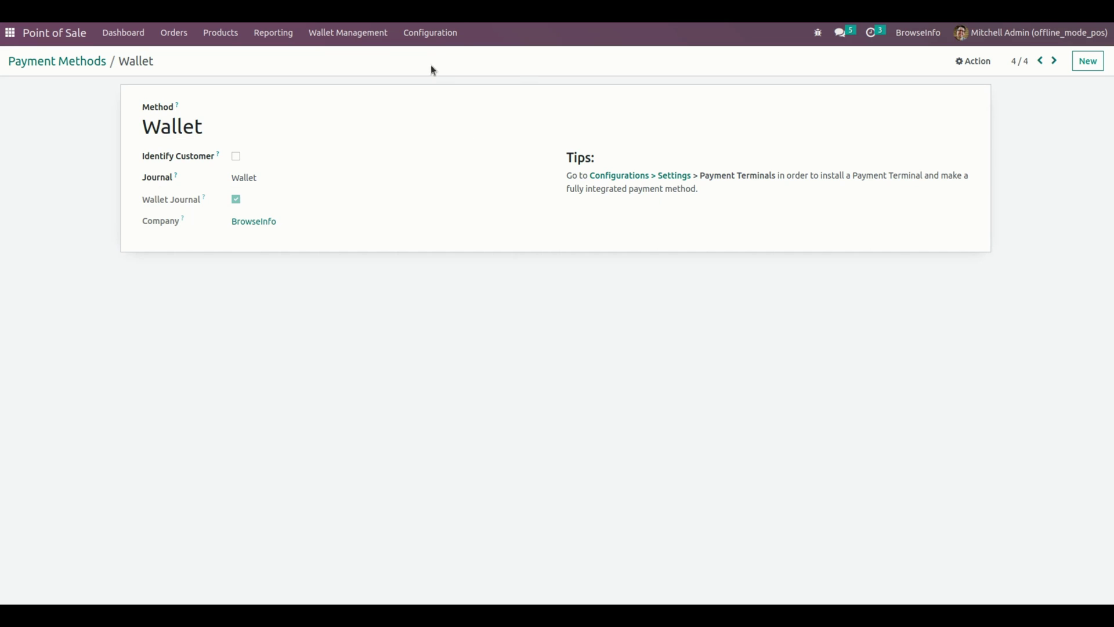
pyautogui.click(432, 35)
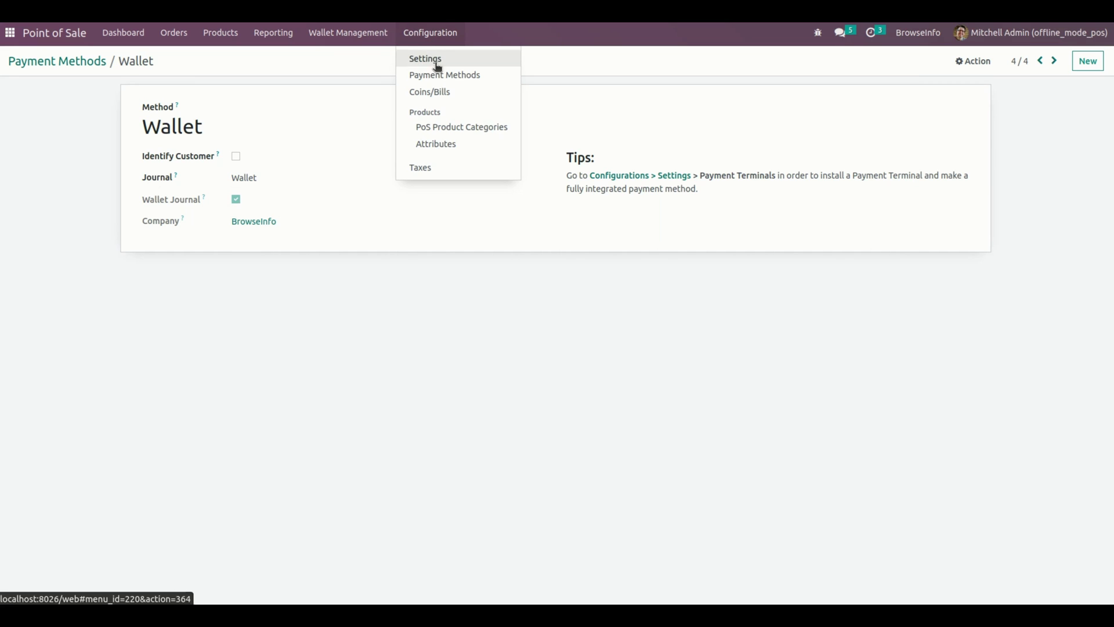
# Step: Check that POS Settings lists Cash, Bank, Customer Account and Wallet as payment methods
pyautogui.click(438, 68)
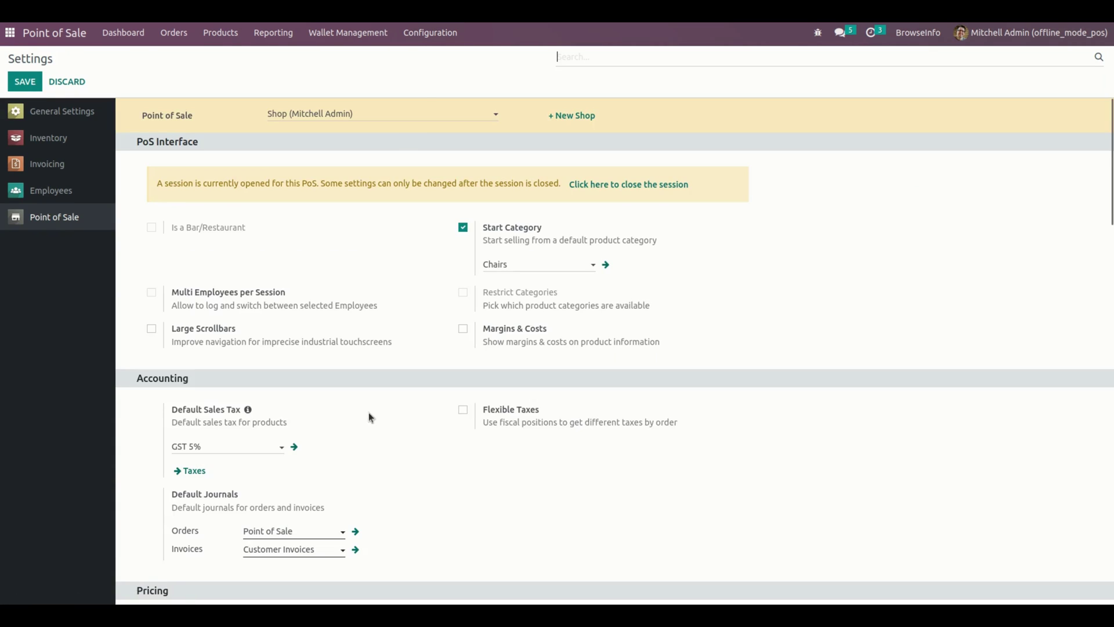
pyautogui.scroll(-8, 368, 406)
pyautogui.scroll(-4, 367, 417)
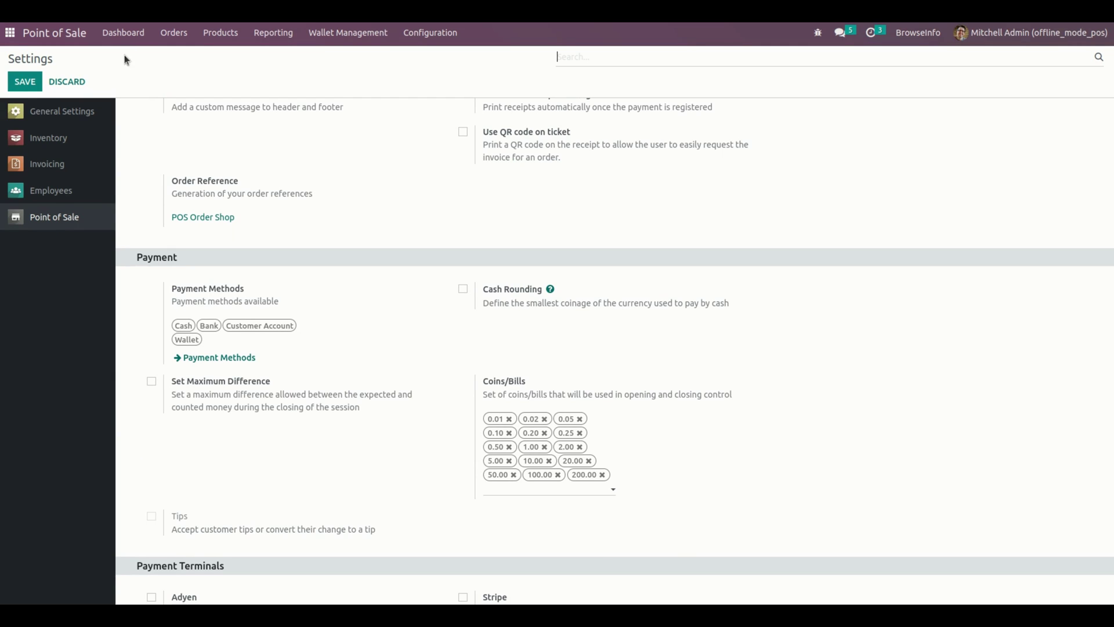
pyautogui.click(129, 37)
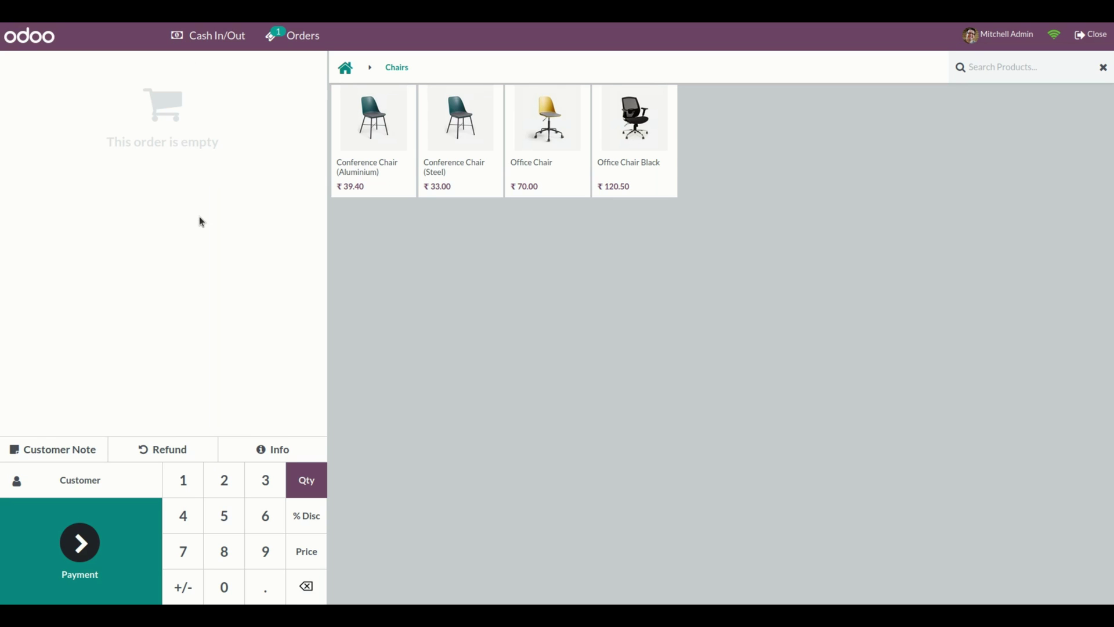
# Step: Select the customer from the customer list, then start and cancel a wallet recharge
pyautogui.click(100, 477)
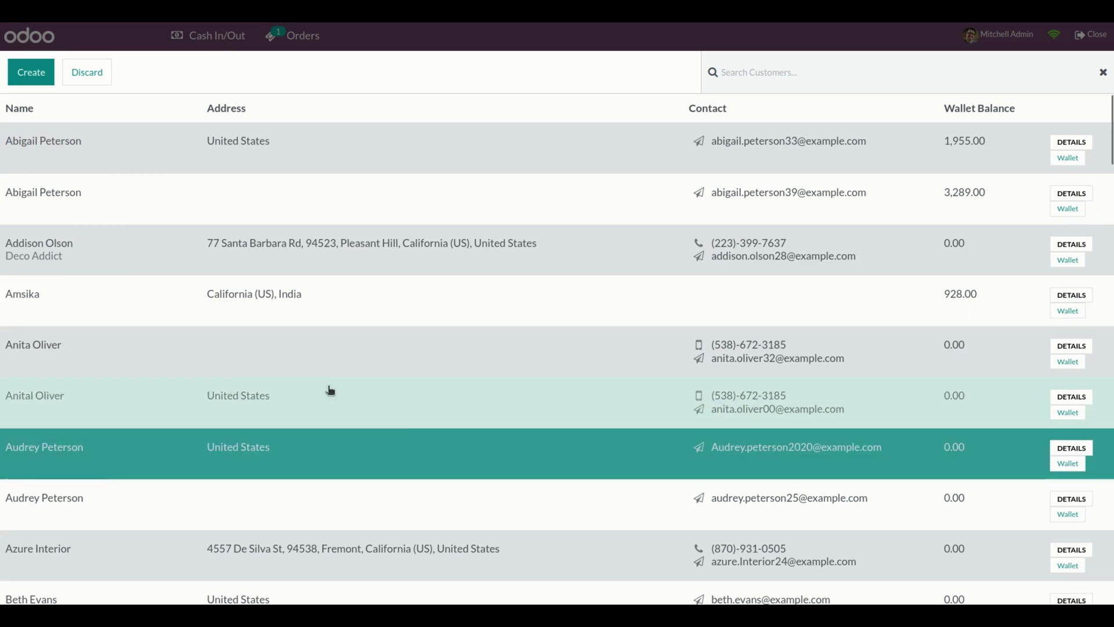
pyautogui.click(976, 268)
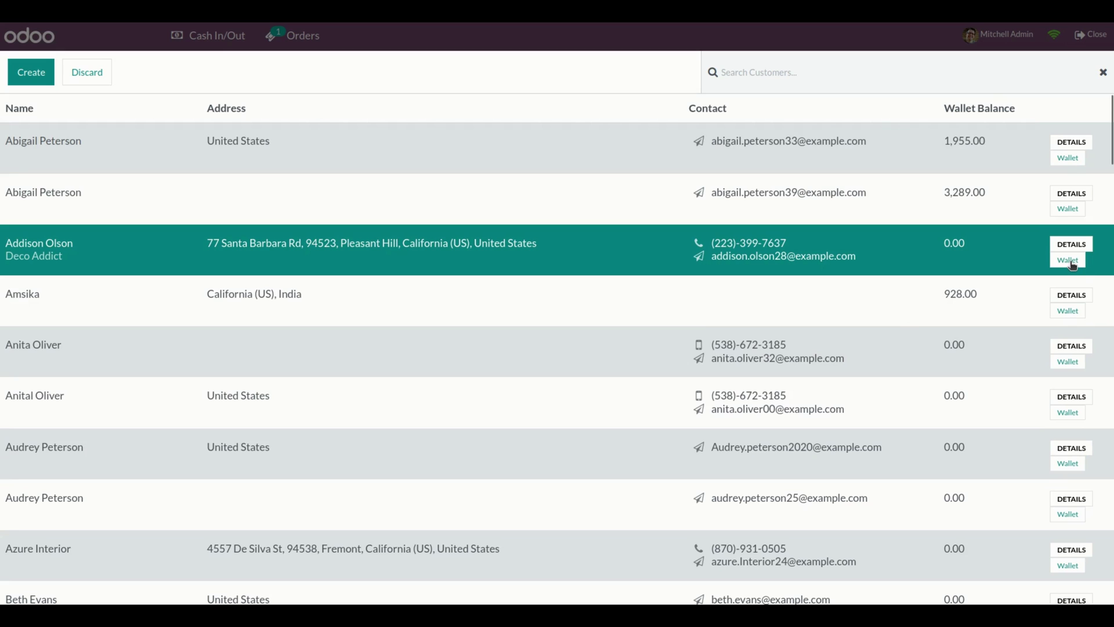
pyautogui.click(38, 277)
pyautogui.click(1066, 261)
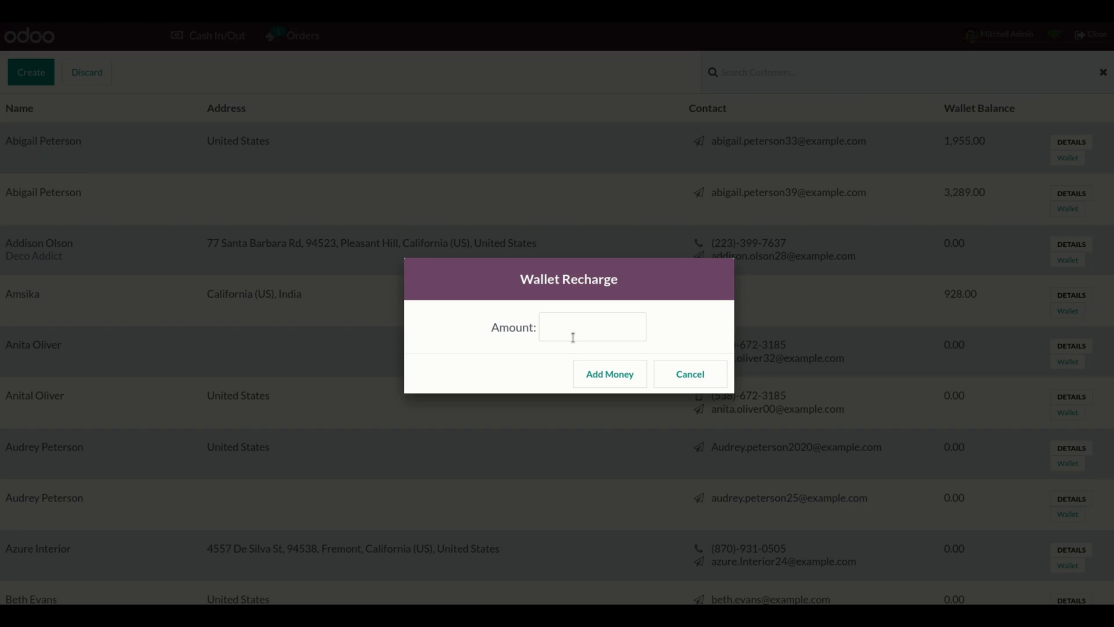
pyautogui.click(689, 374)
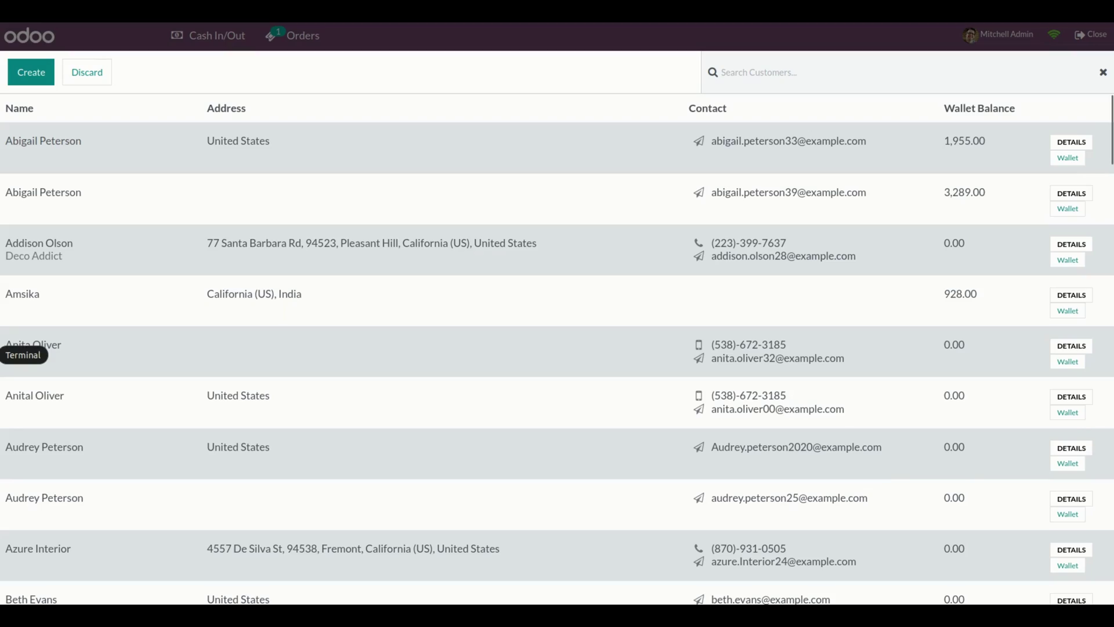
# Step: Stop the running Odoo server in the terminal with Ctrl+C
pyautogui.click(2, 354)
pyautogui.hotkey('ctrl', 'c')
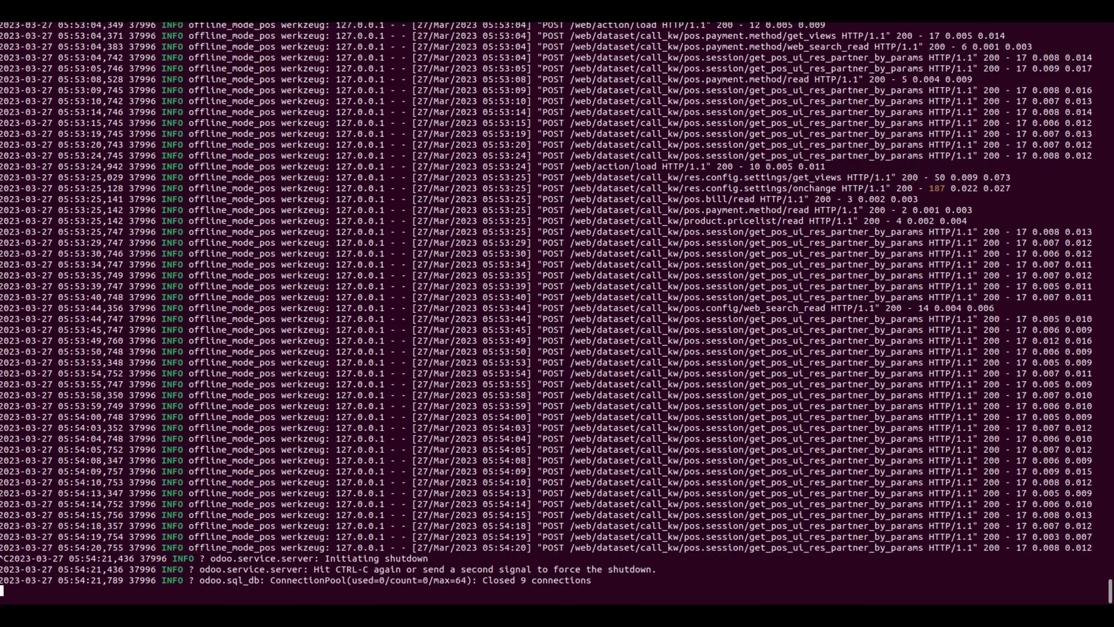
pyautogui.hotkey('alt', 'Tab')
# Step: Recharge the customer's wallet with an amount of 1500
pyautogui.click(1067, 260)
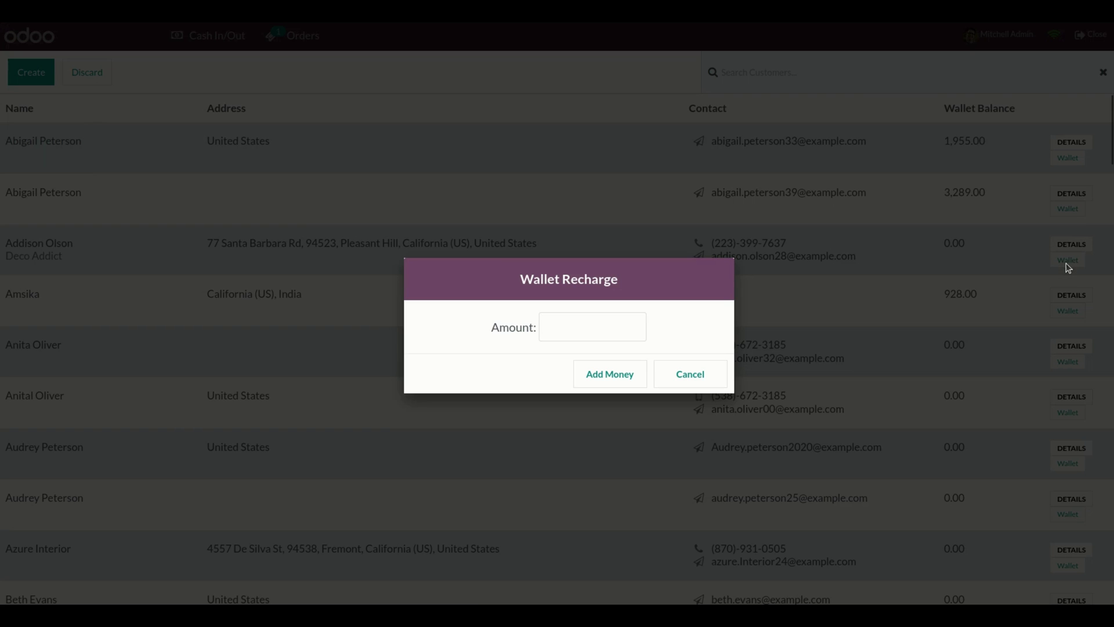
pyautogui.click(628, 326)
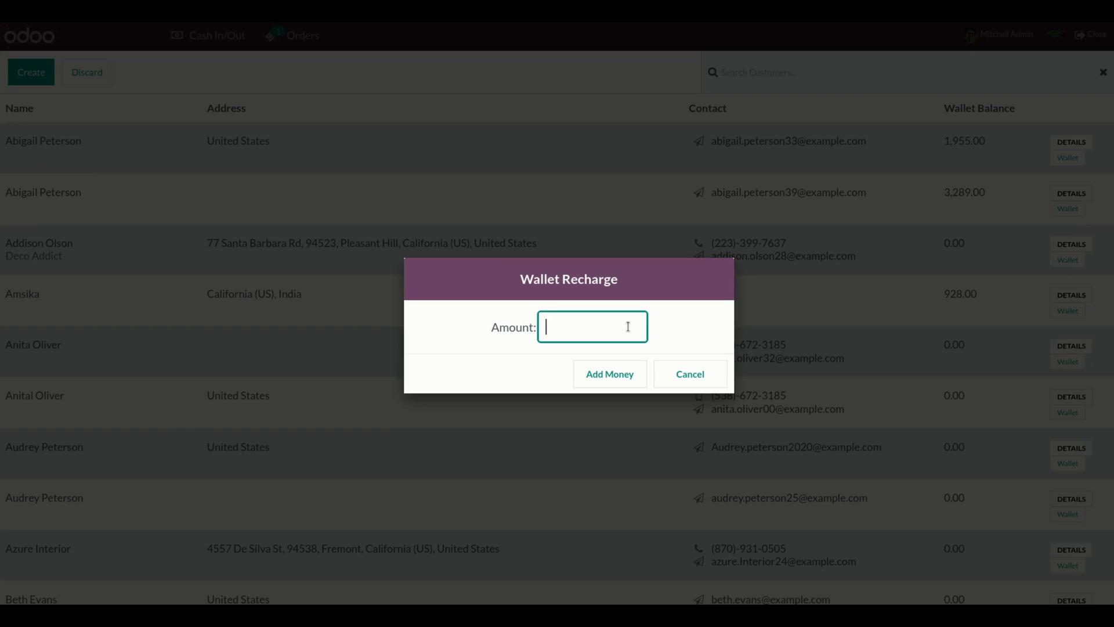
pyautogui.write('15000')
pyautogui.press('BackSpace')
pyautogui.click(606, 371)
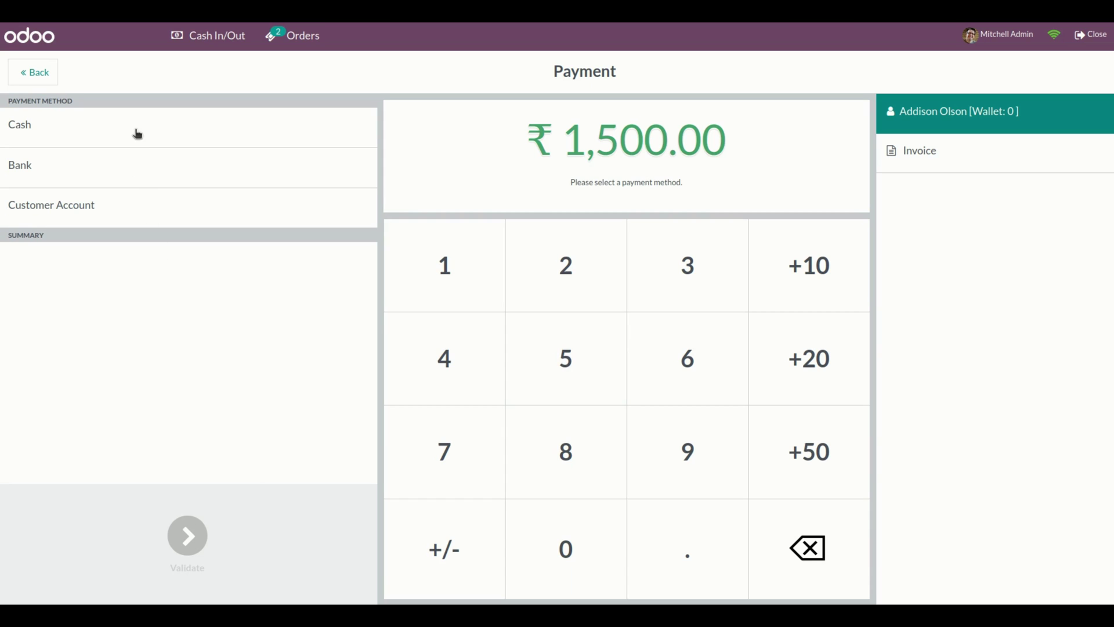
# Step: Pay the ₹1,500.00 recharge in cash, validate it, and start a new order
pyautogui.click(31, 141)
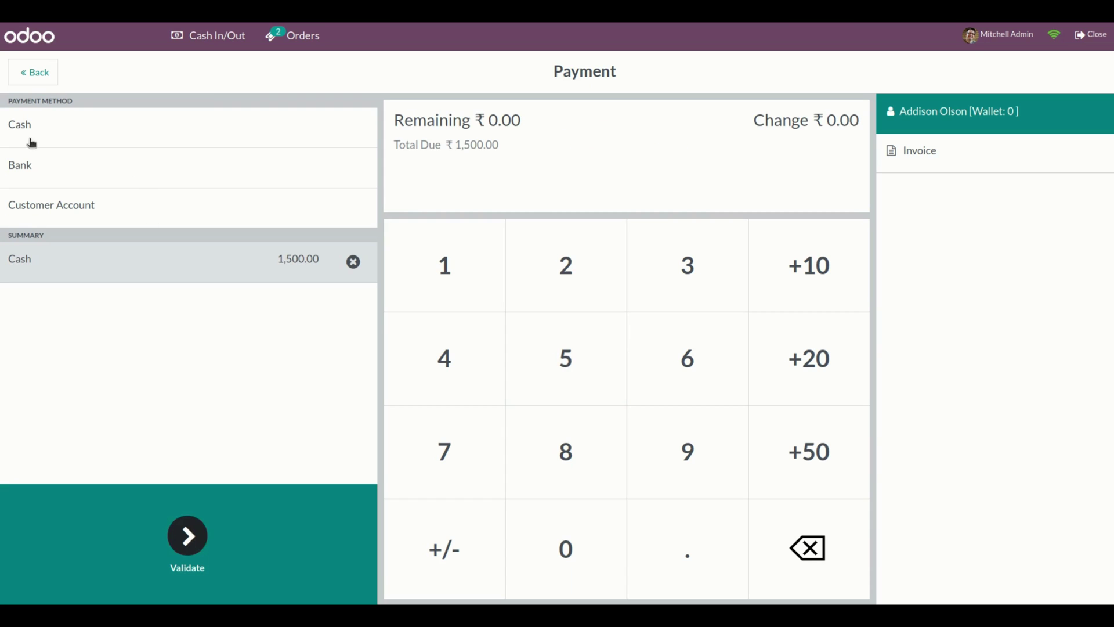
pyautogui.click(186, 537)
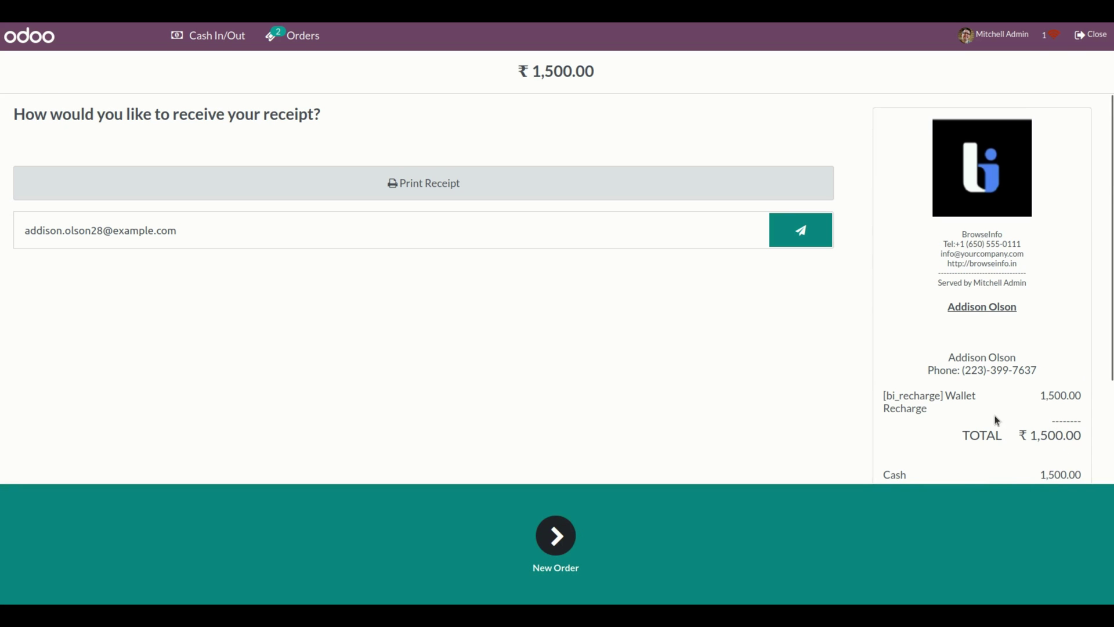
pyautogui.scroll(-3, 998, 422)
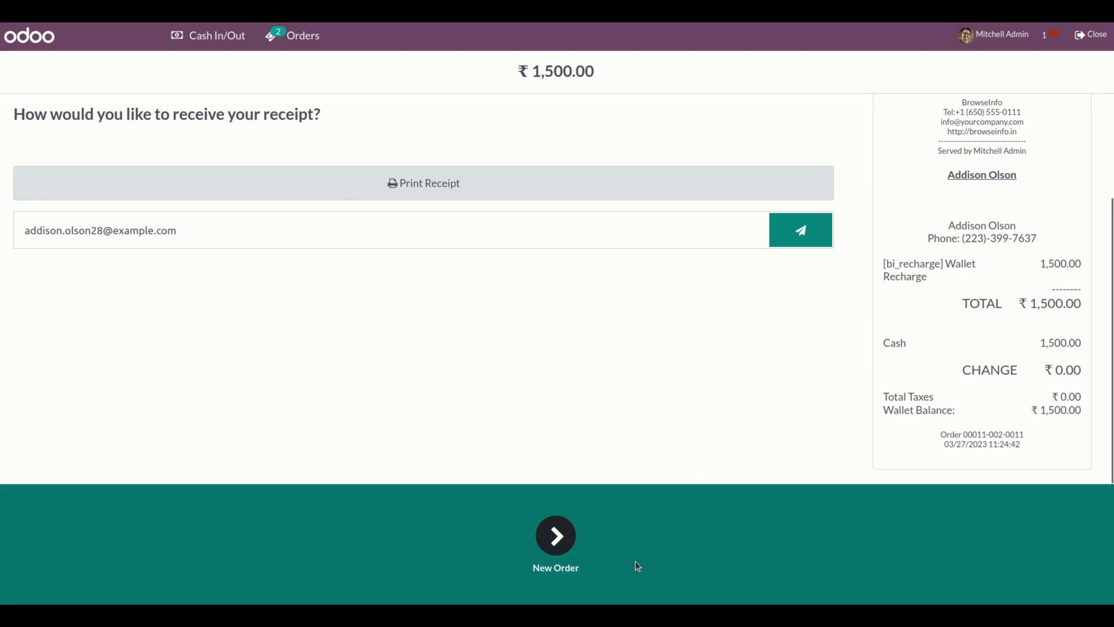
pyautogui.click(557, 538)
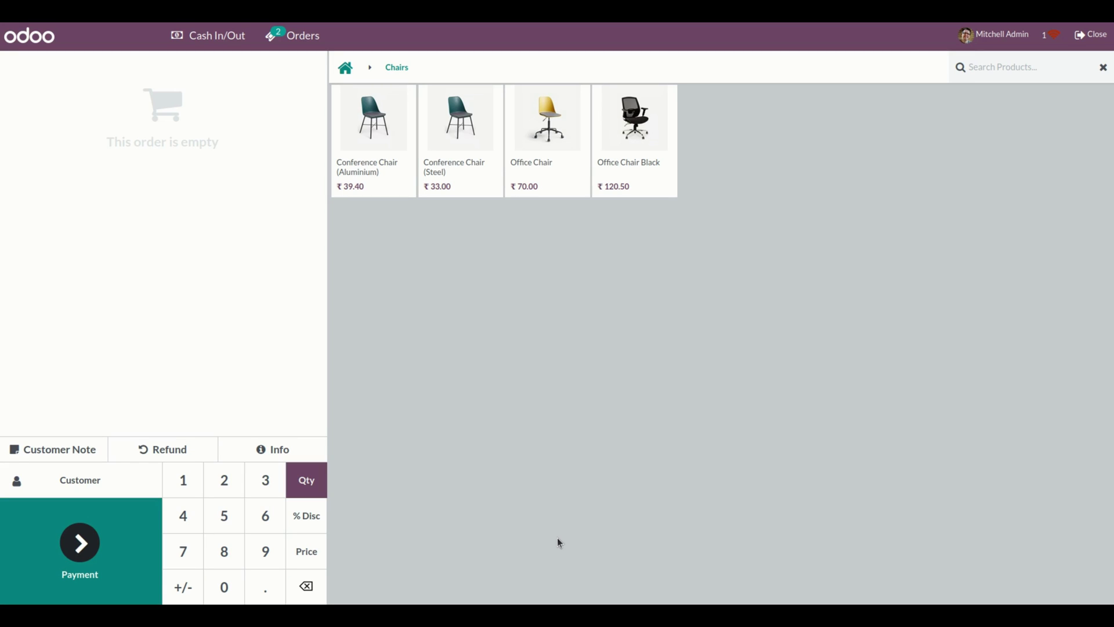
# Step: Assign the customer, add Conference Chair (Aluminium) and (Steel), and proceed to pay ₹72.40
pyautogui.click(84, 481)
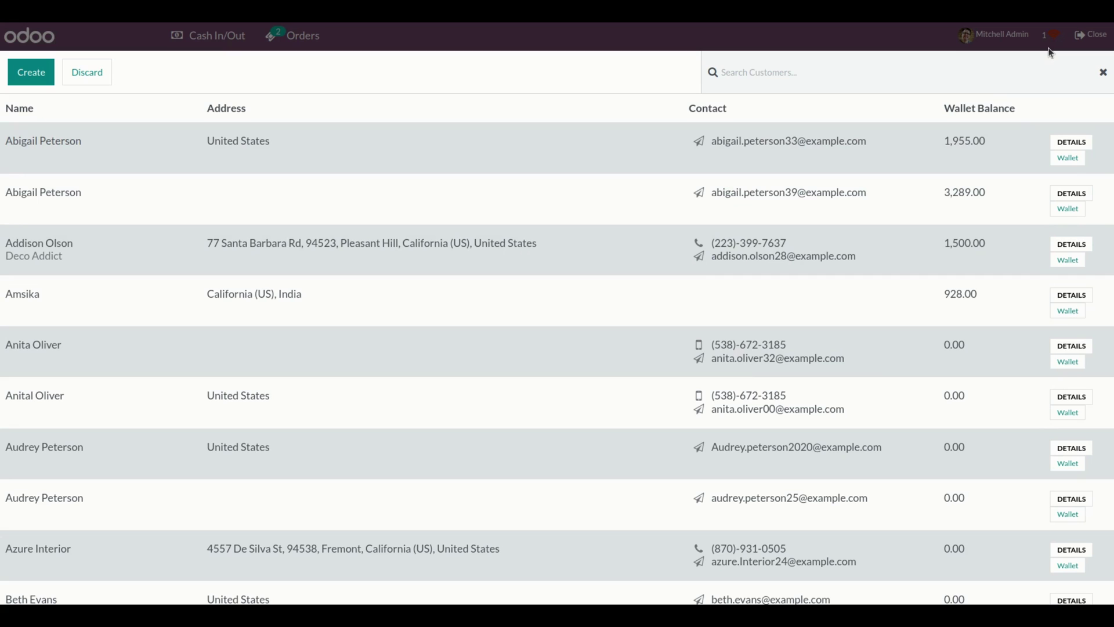
pyautogui.click(364, 243)
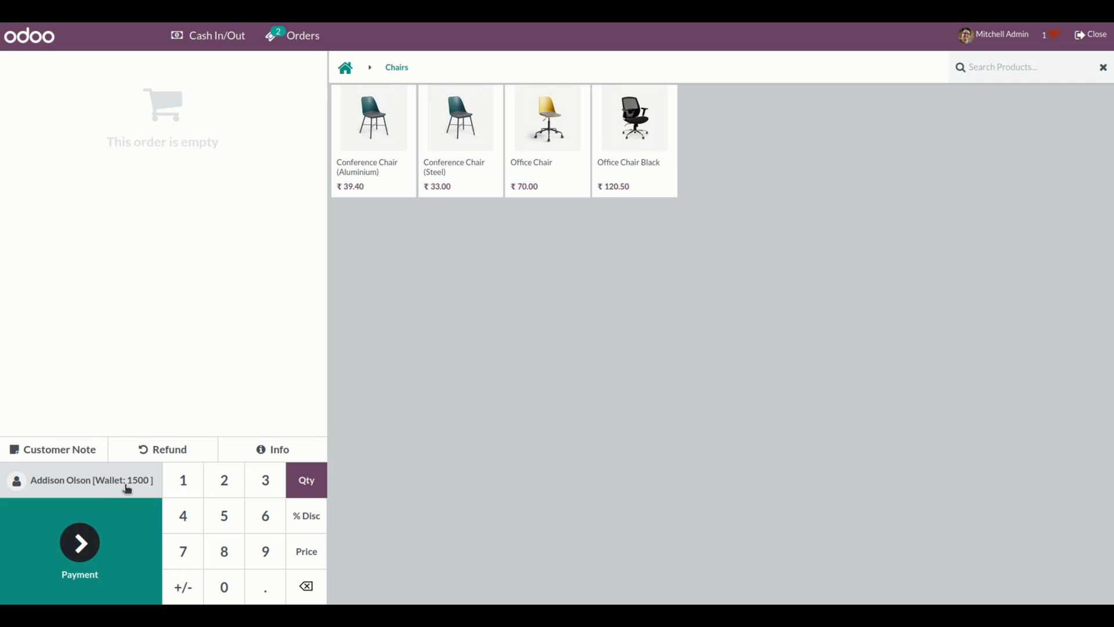
pyautogui.click(371, 131)
pyautogui.click(489, 130)
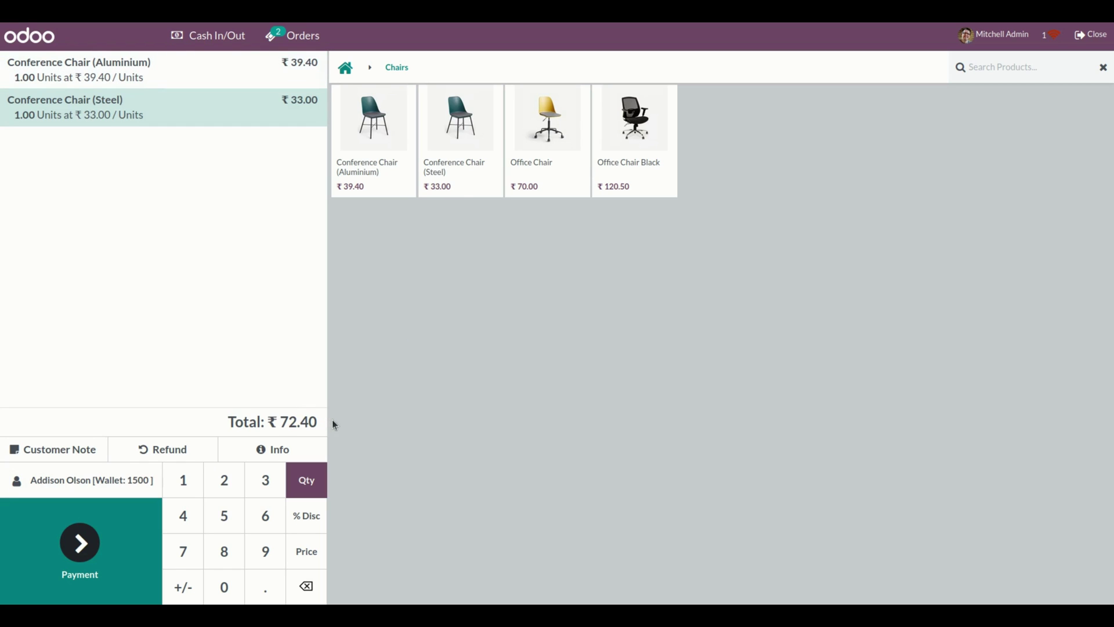
pyautogui.click(91, 568)
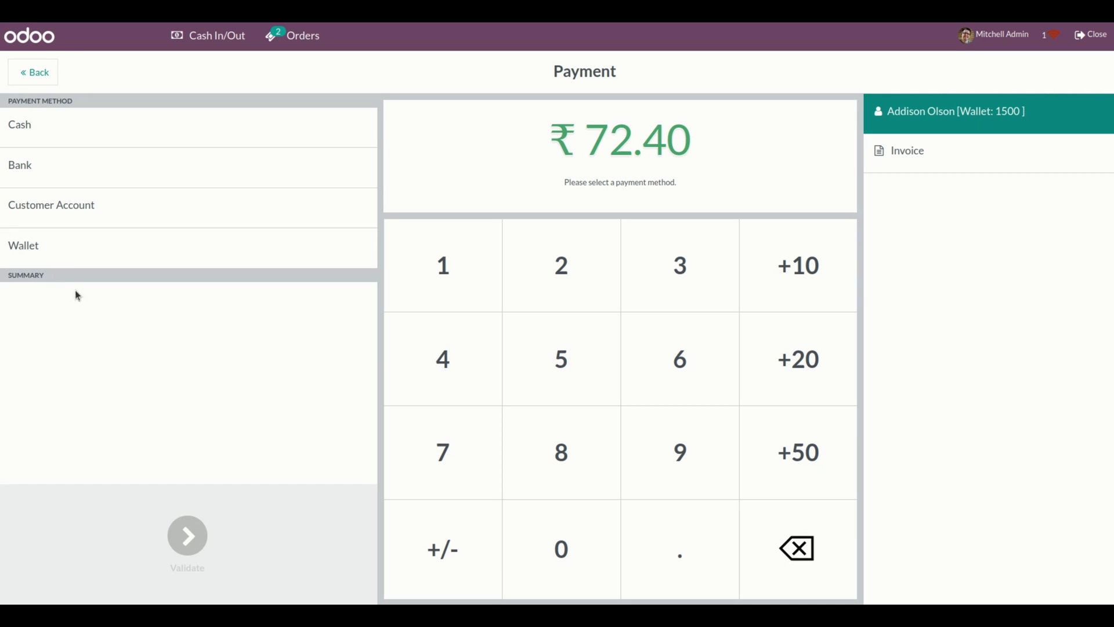
# Step: Pay the ₹72.40 order with the Wallet method and start a new order
pyautogui.click(30, 249)
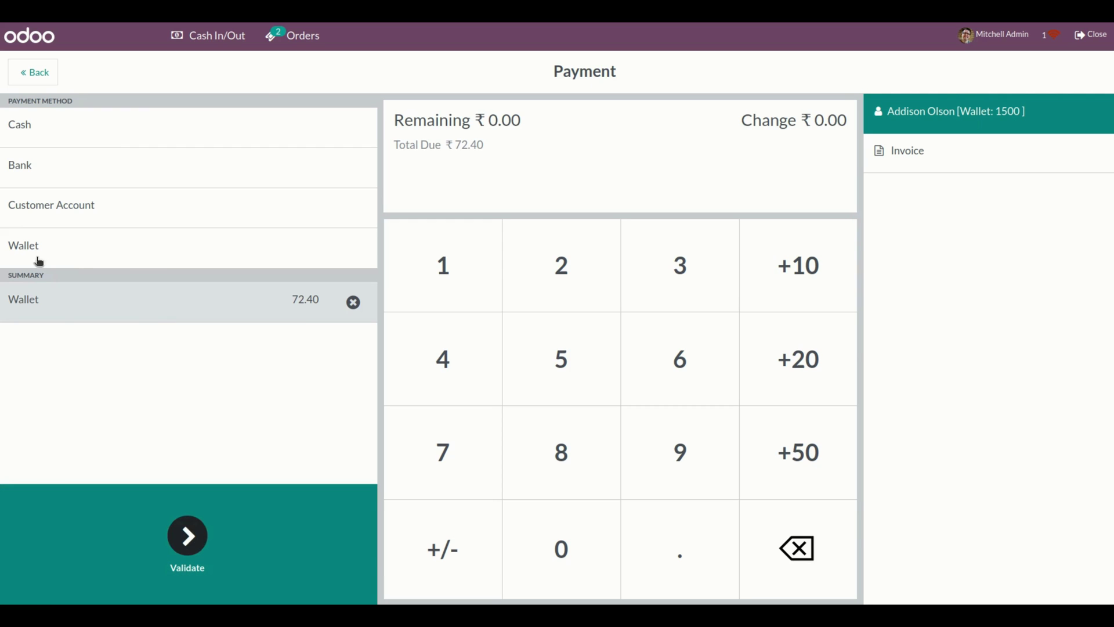
pyautogui.click(188, 551)
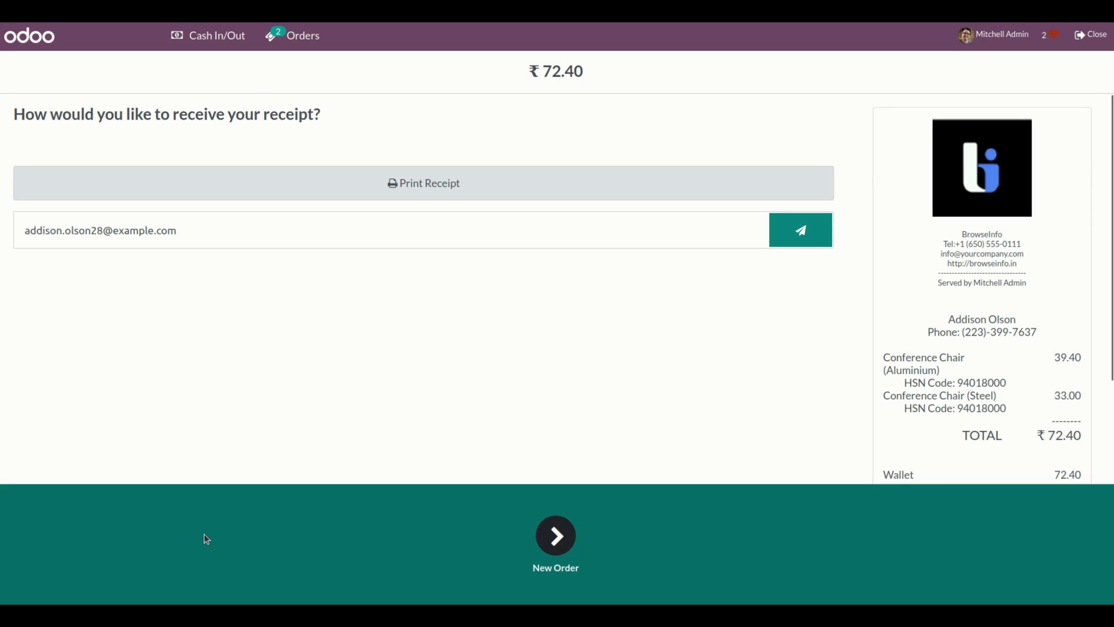
pyautogui.scroll(-3, 972, 350)
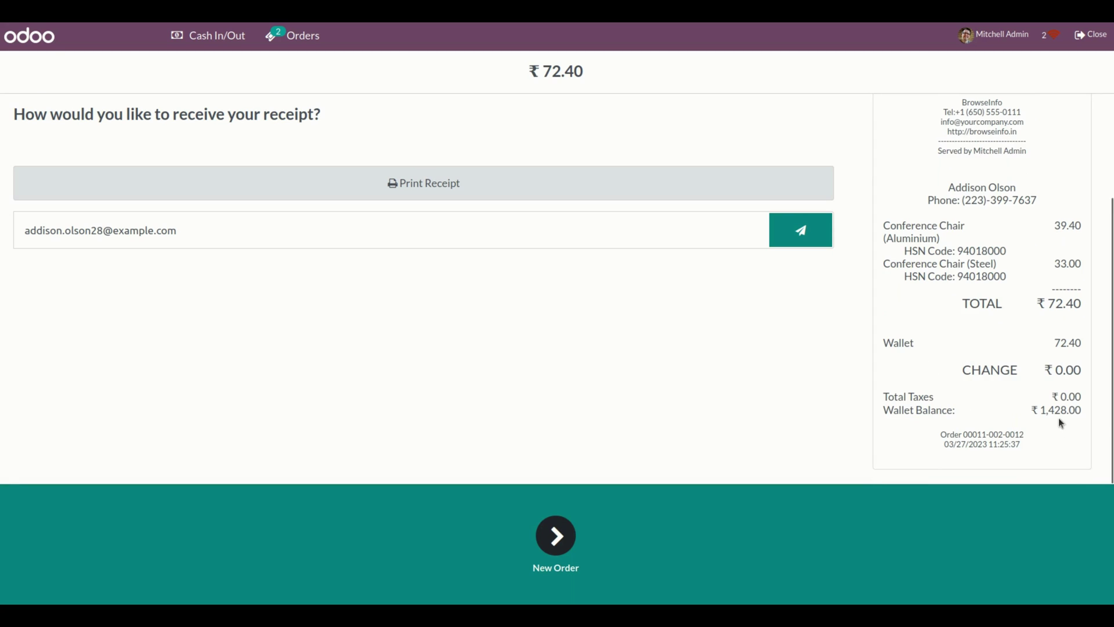
pyautogui.click(549, 542)
# Step: Check the customer's remaining ₹1,428.00 wallet balance in the customer list, then discard
pyautogui.click(93, 486)
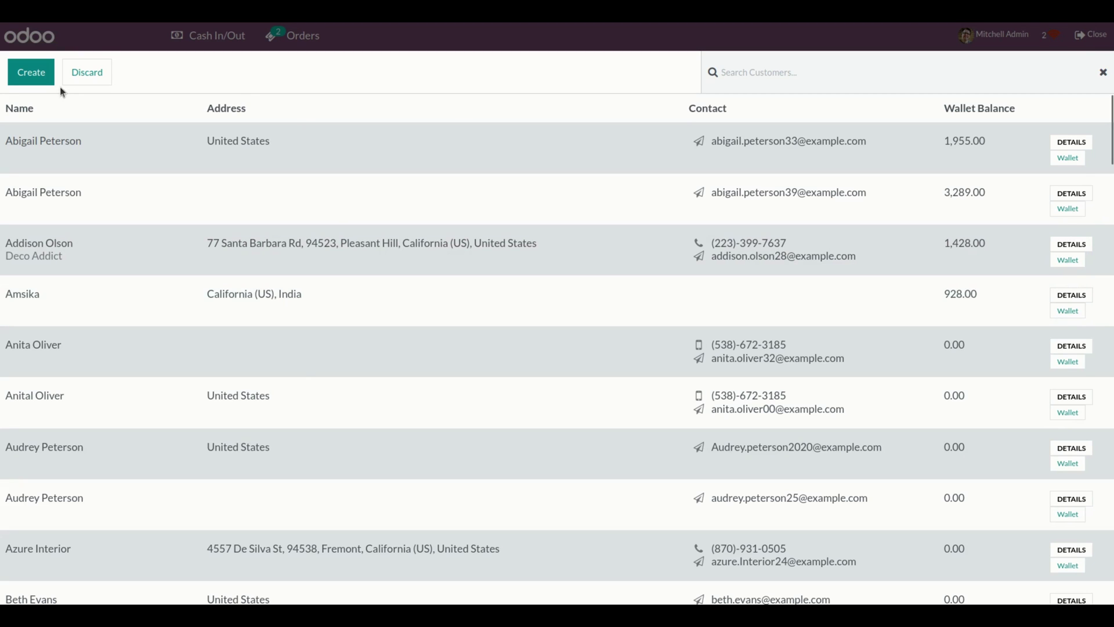
pyautogui.click(86, 72)
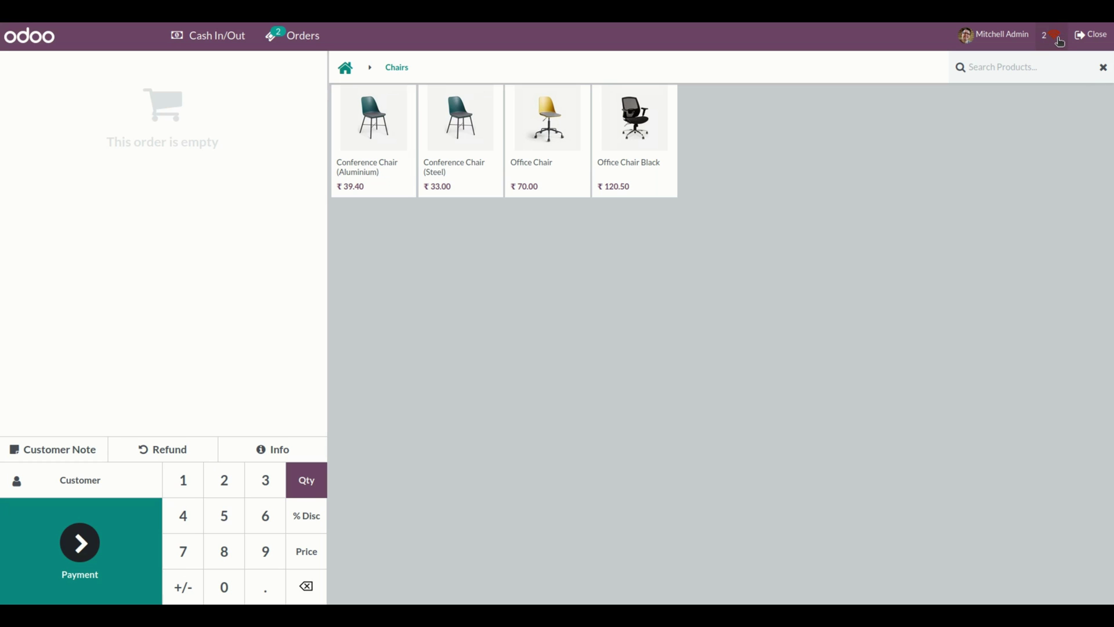
pyautogui.moveTo(1059, 41)
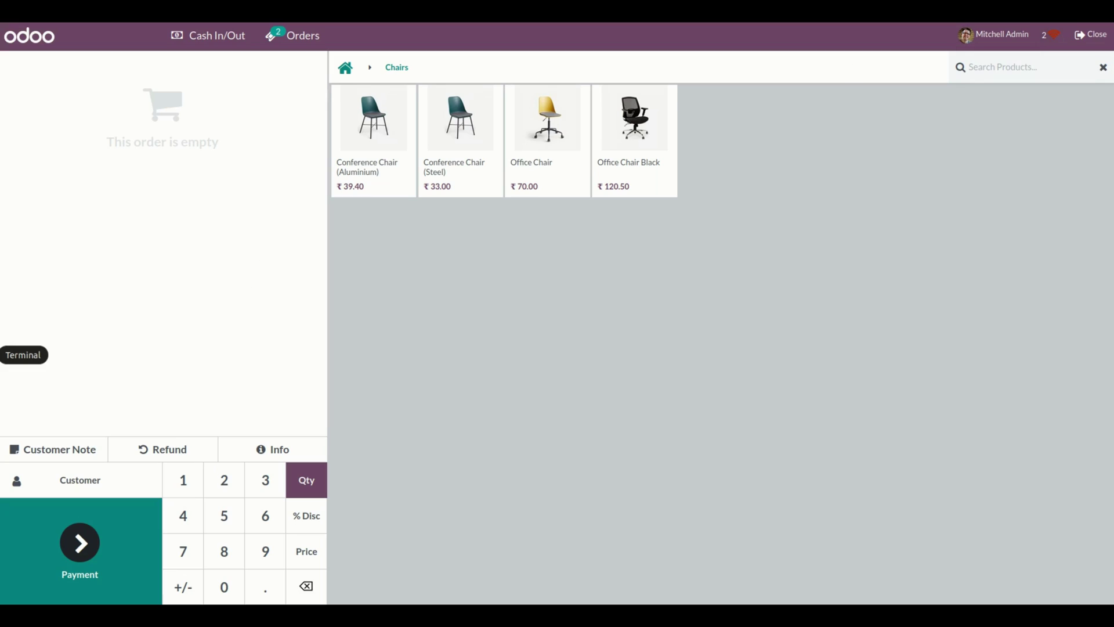
# Step: Restart the Odoo server in the terminal by rerunning the previous odoo-bin command
pyautogui.click(1, 355)
pyautogui.press('Up')
pyautogui.press('Return')
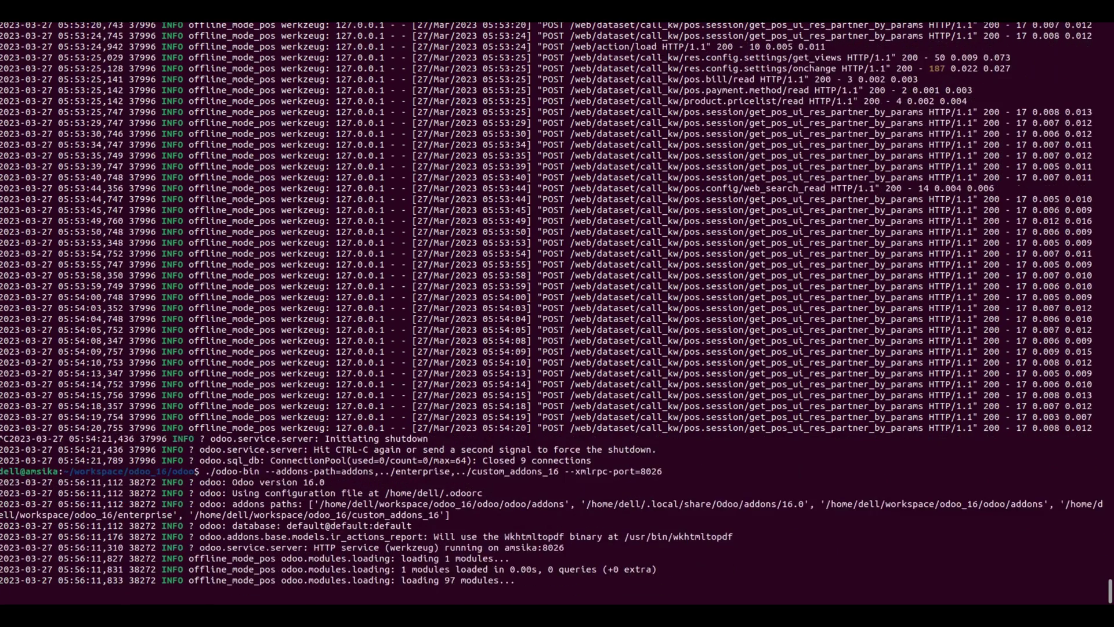
pyautogui.hotkey('alt', 'Tab')
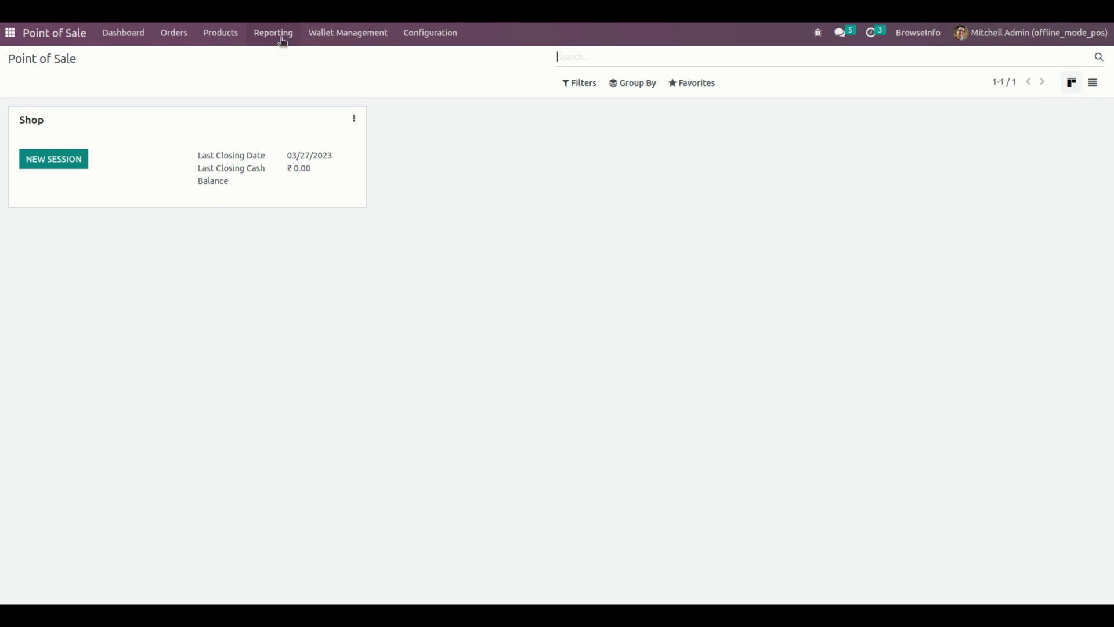
# Step: Open POS order Shop/0019 and confirm its payment was made by wallet
pyautogui.click(174, 33)
pyautogui.click(180, 58)
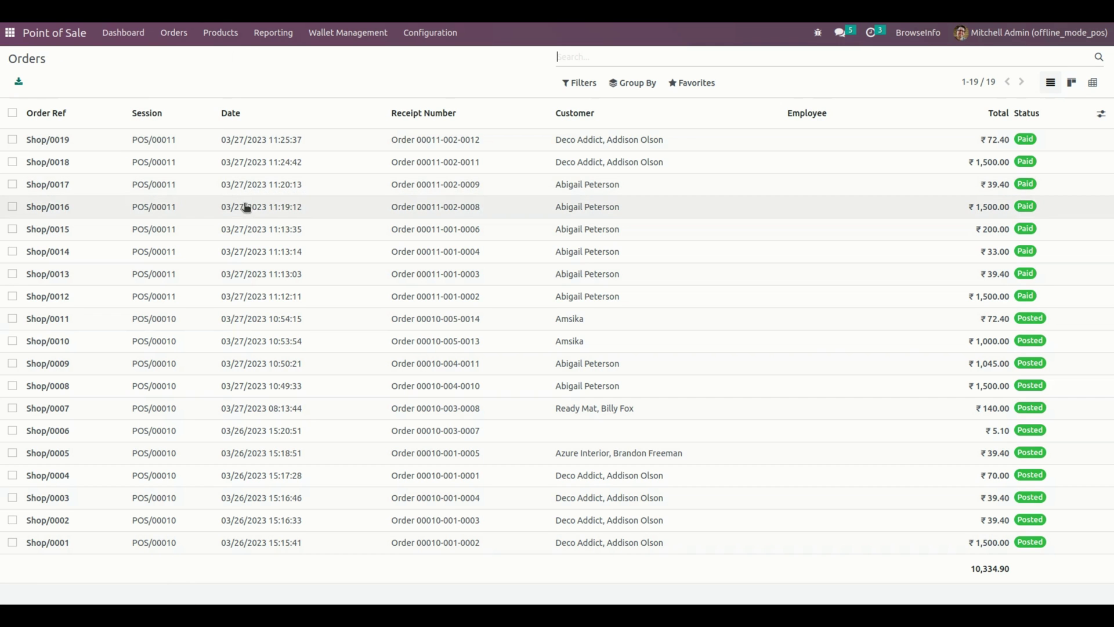
pyautogui.click(513, 143)
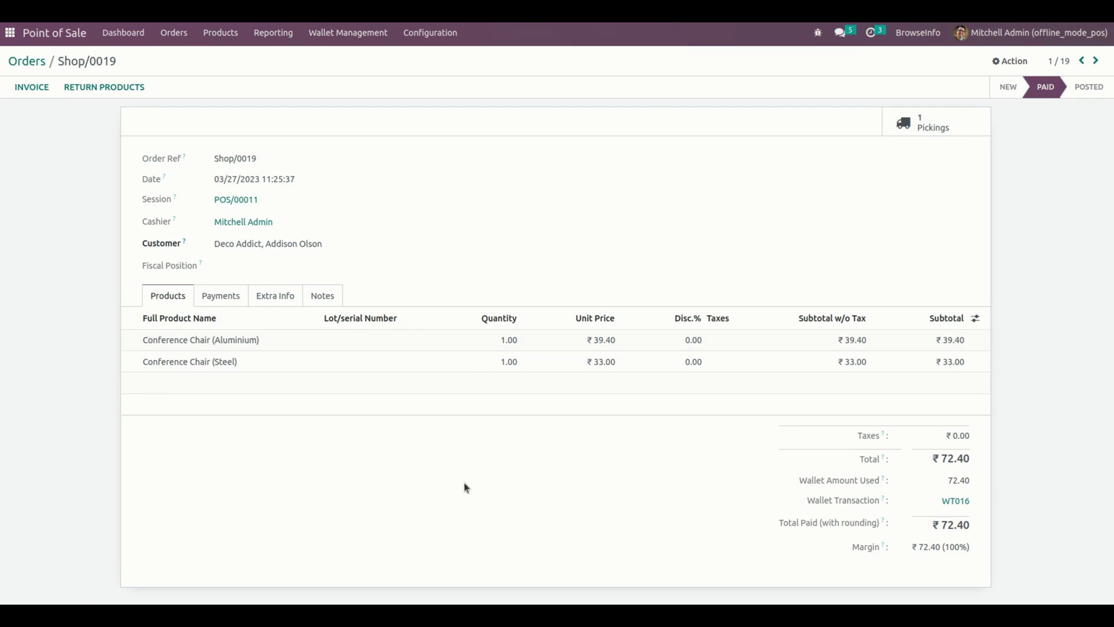
pyautogui.click(220, 299)
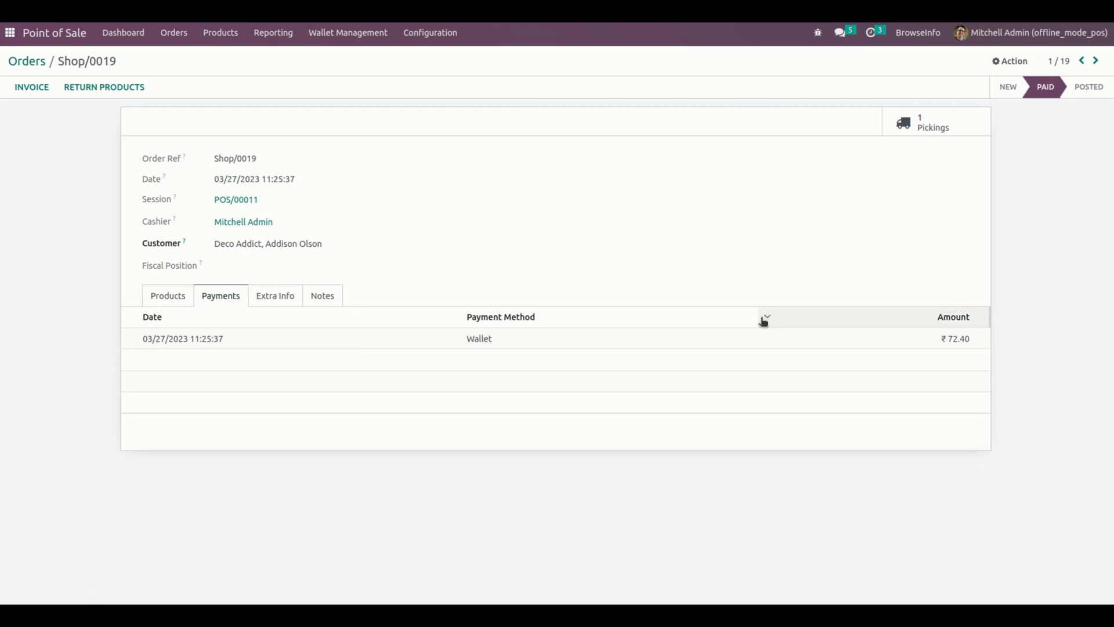
pyautogui.click(154, 298)
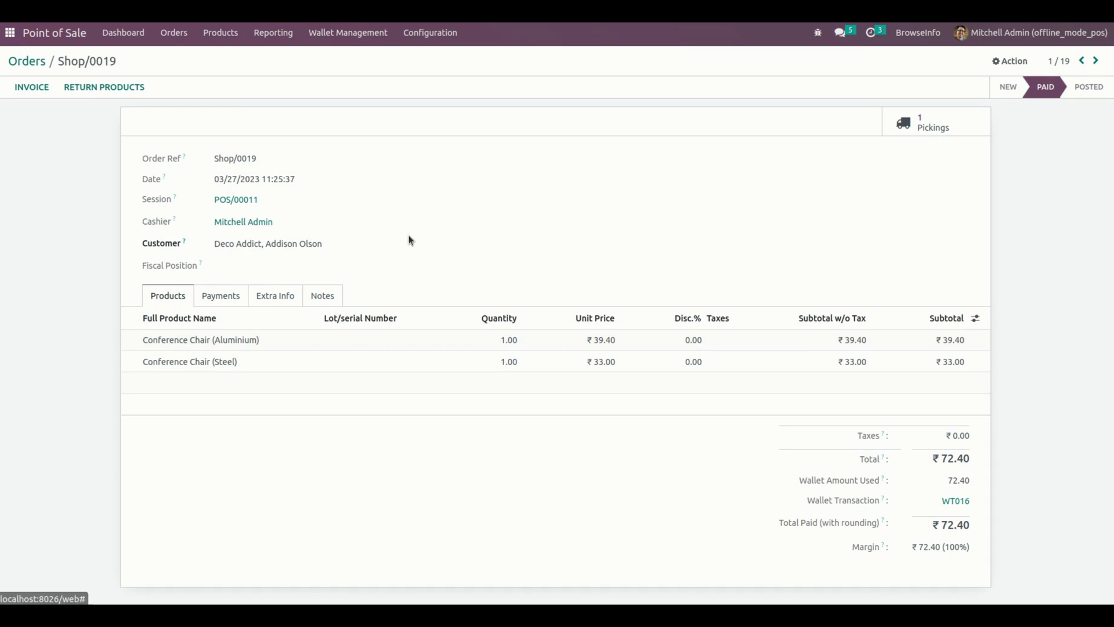
# Step: List the wallet transactions with the Credit and Debit groups expanded
pyautogui.click(350, 44)
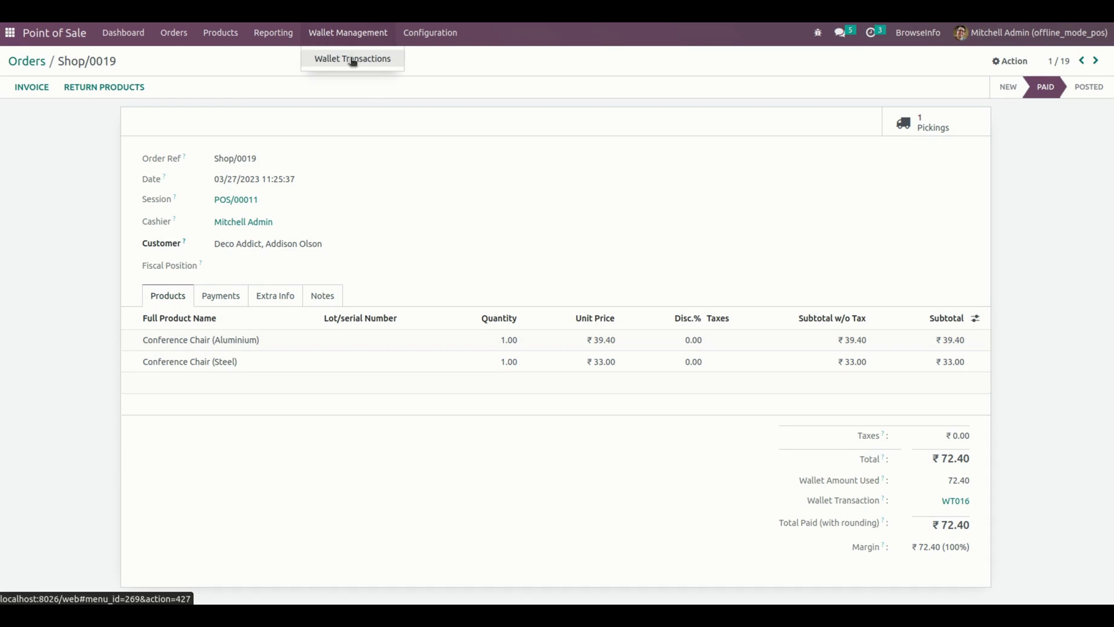
pyautogui.click(352, 59)
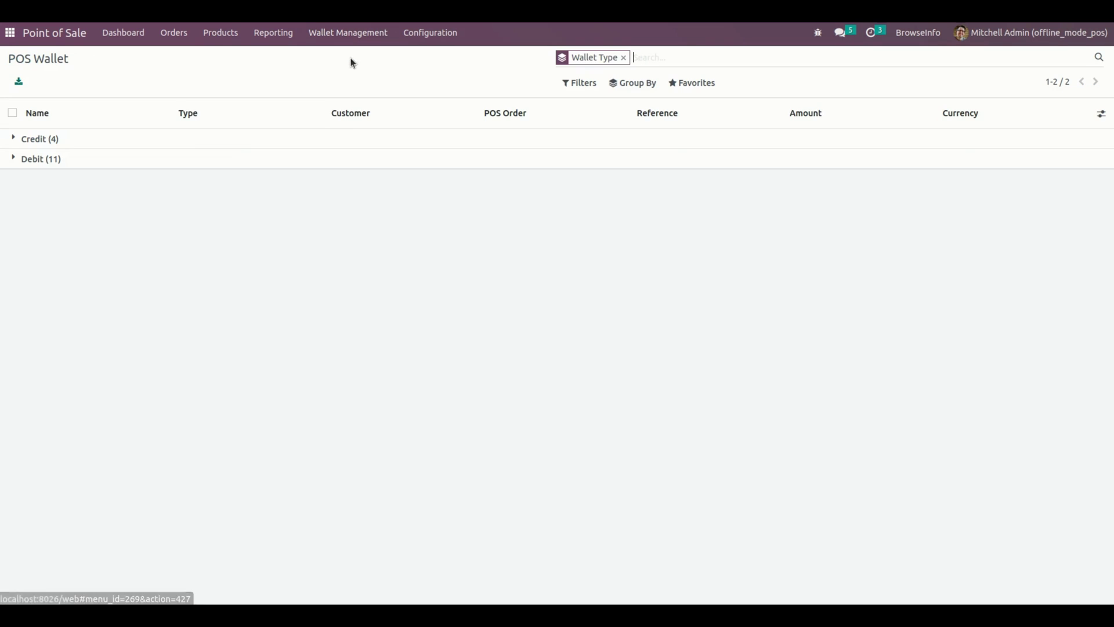
pyautogui.click(229, 140)
pyautogui.click(123, 248)
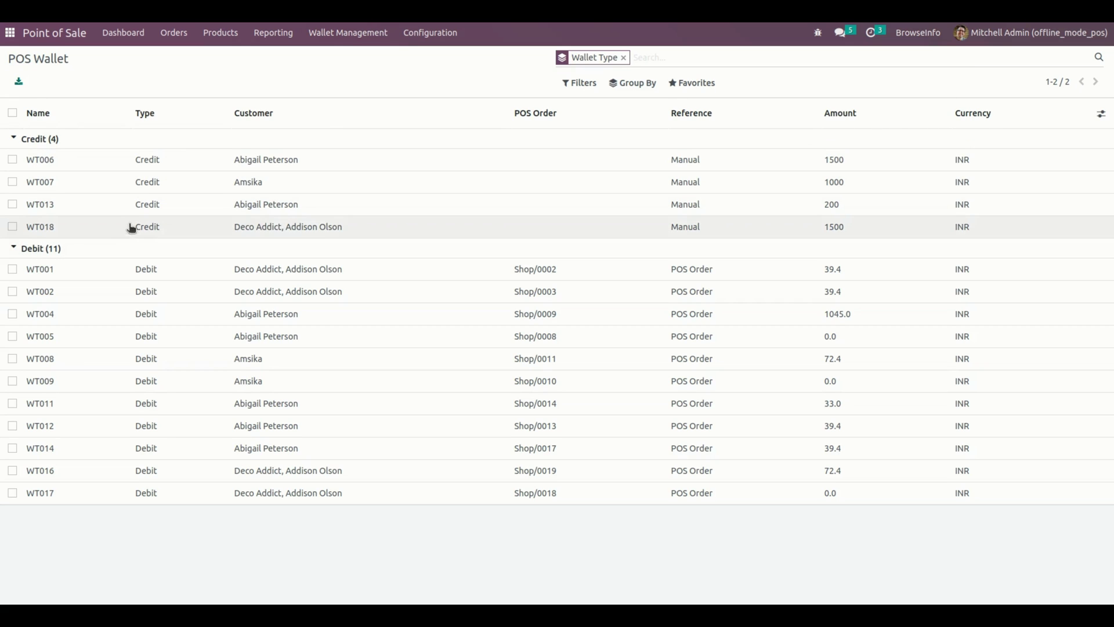